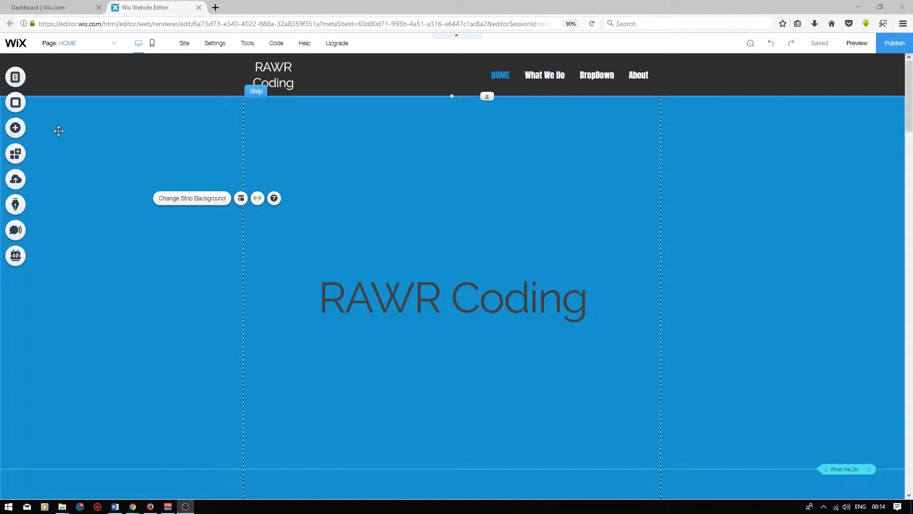
Add the 'Chat with us' Wix Chat bar to the page and preview it with the chat expanded.
click(12, 135)
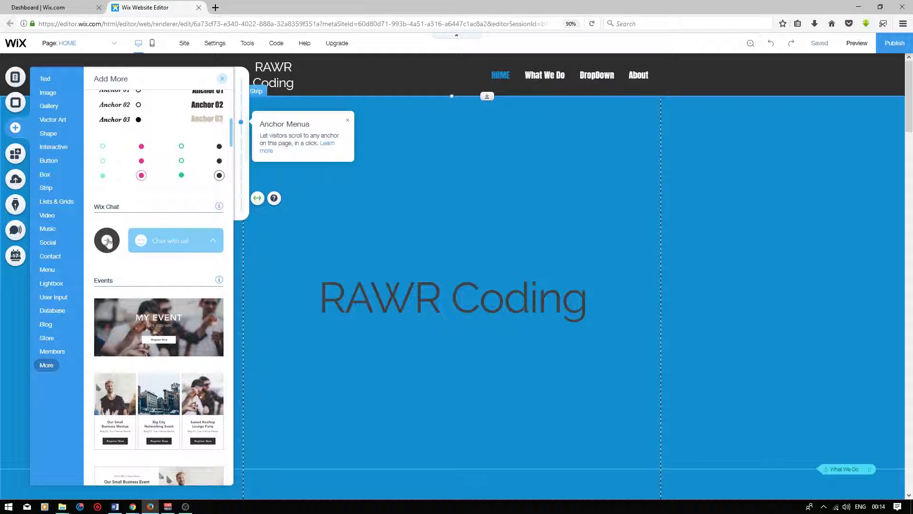
click(169, 246)
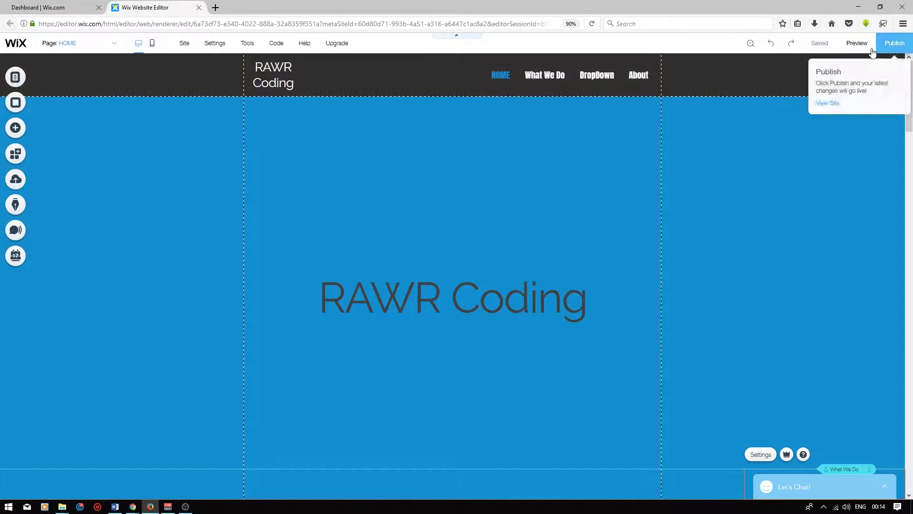
click(856, 43)
click(821, 489)
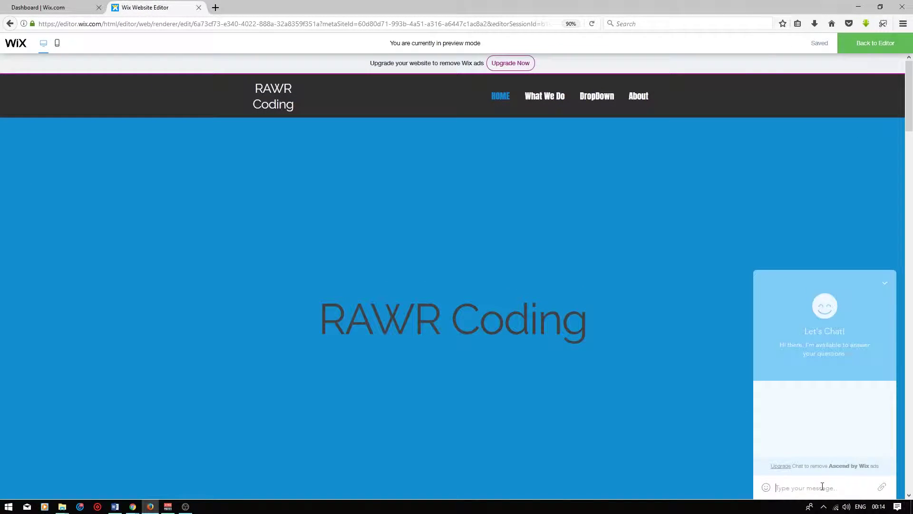
Return from preview to the editor and open the Wix Chat widget's settings.
click(850, 43)
click(786, 483)
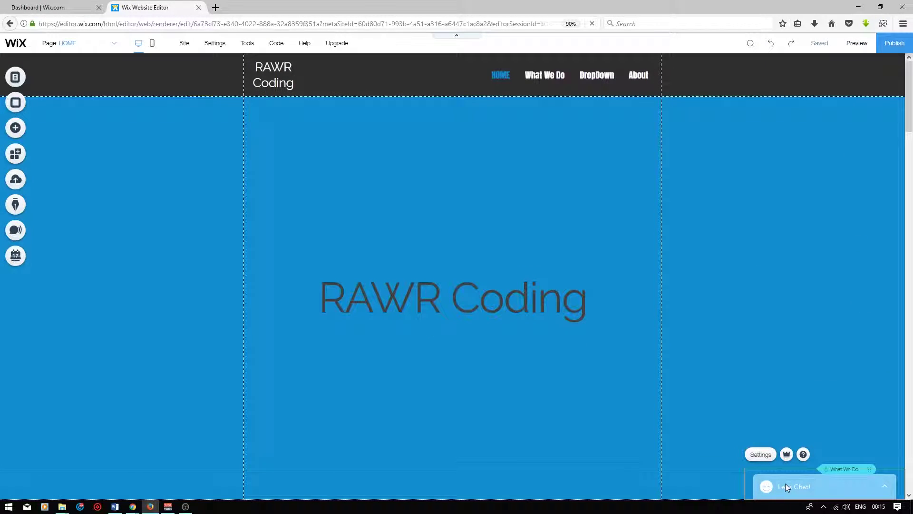
click(761, 454)
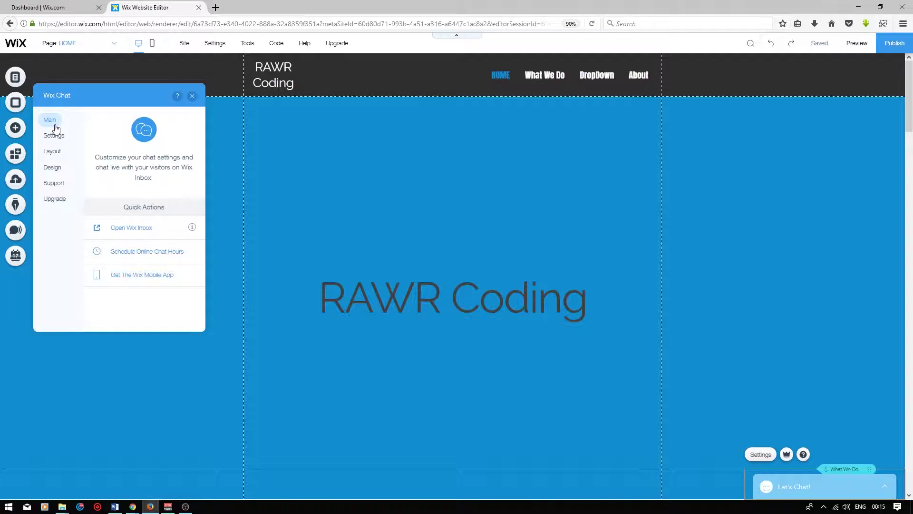
Look over the Wix Inbox, then open the schedule for online chat hours.
click(130, 229)
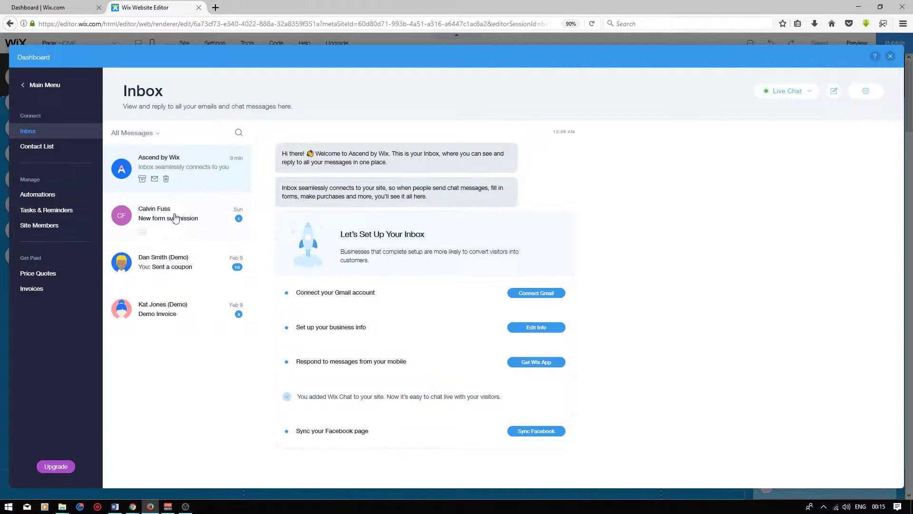
click(891, 56)
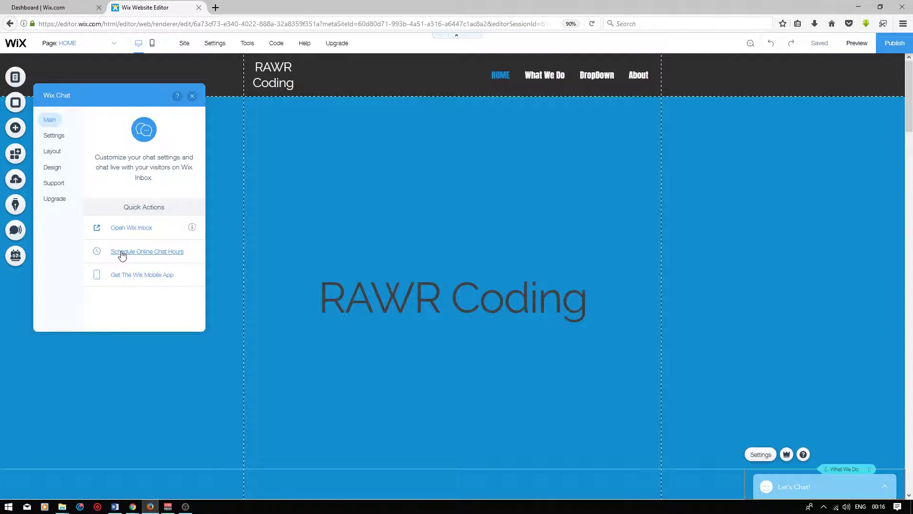
click(123, 253)
In the chat header settings, try the person and avatar profile pictures, then keep Smiley.
click(57, 137)
click(189, 123)
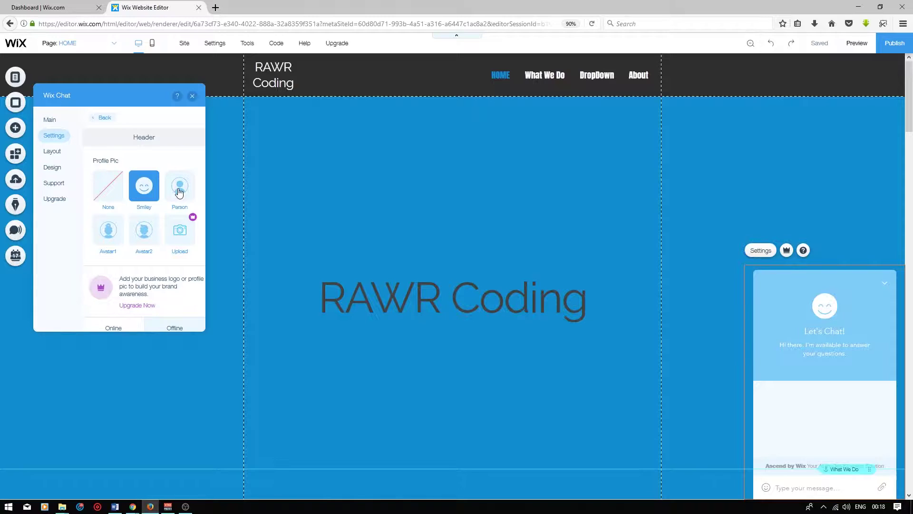
click(178, 192)
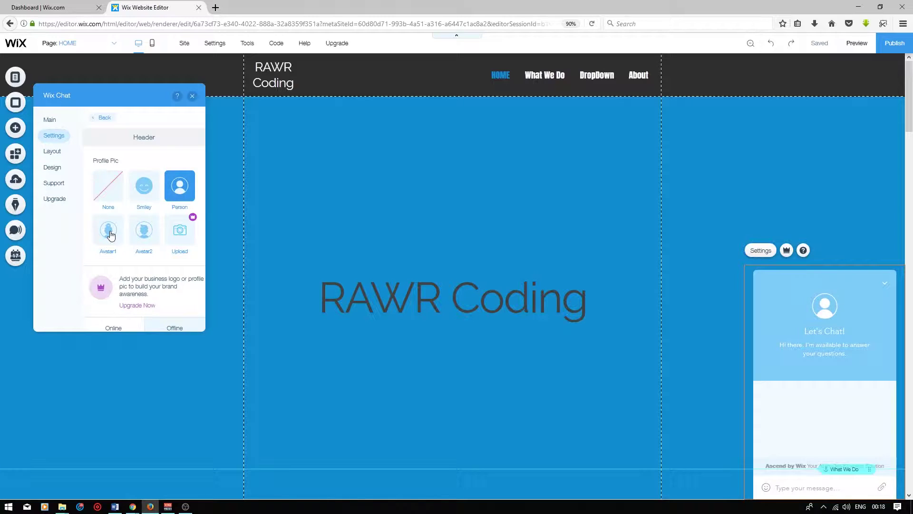
click(110, 234)
click(144, 233)
click(136, 186)
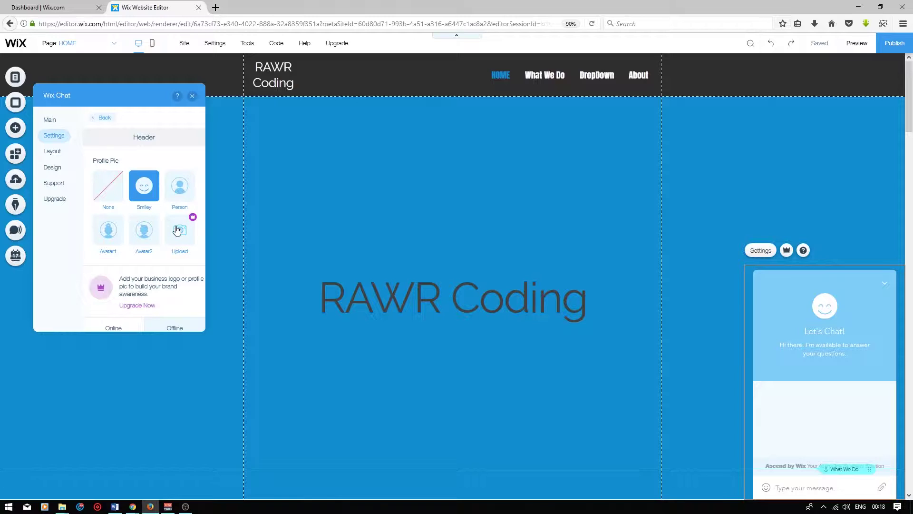
Retitle the chatbox 'RAWR Coding Online Chat' and review the offline title and welcome text.
scroll(172, 204, down, 2)
scroll(164, 185, up, 2)
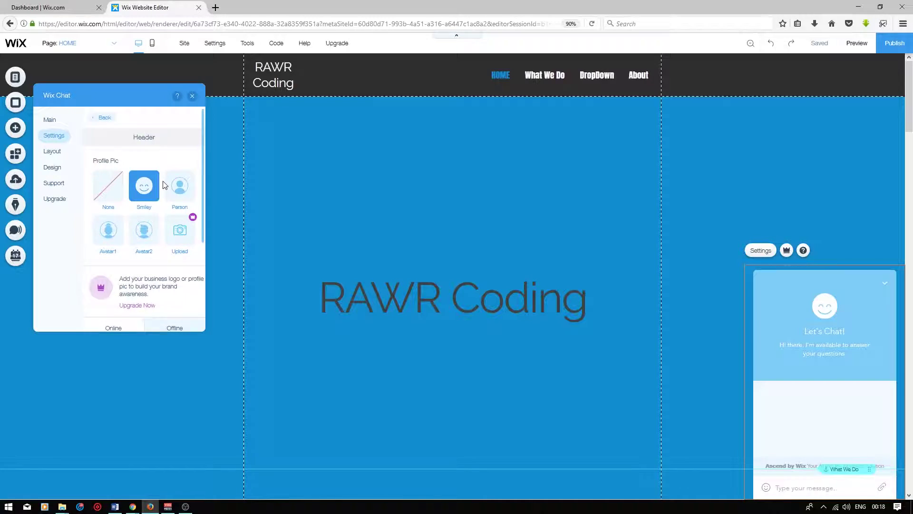
scroll(164, 185, down, 3)
click(135, 225)
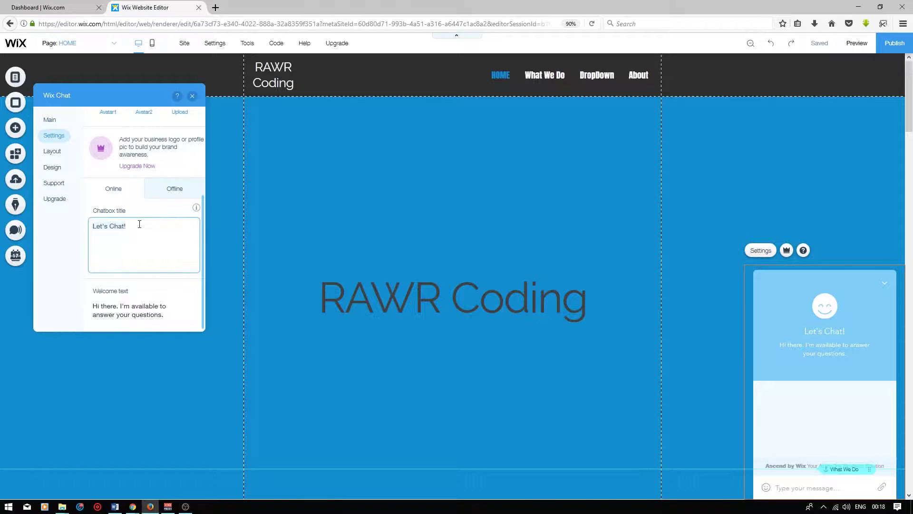
key(ctrl+a)
text(RAWR Coding Online Chat)
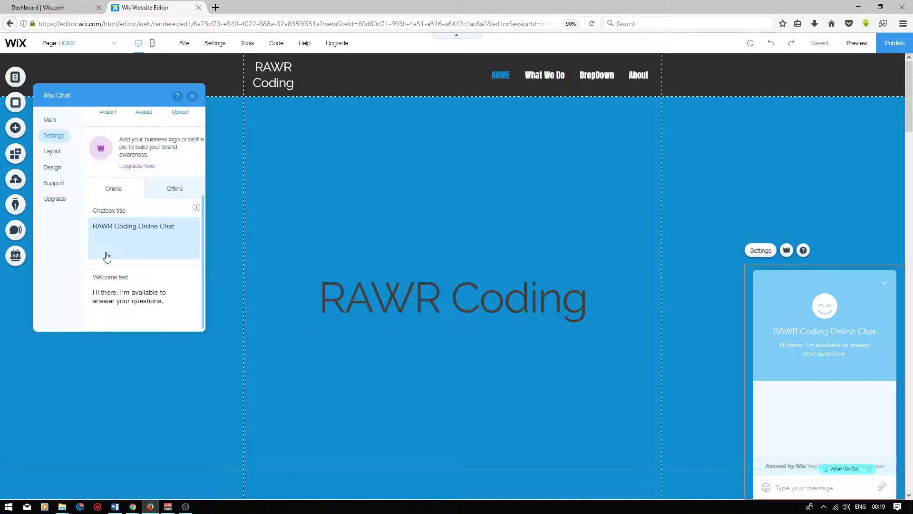
click(109, 291)
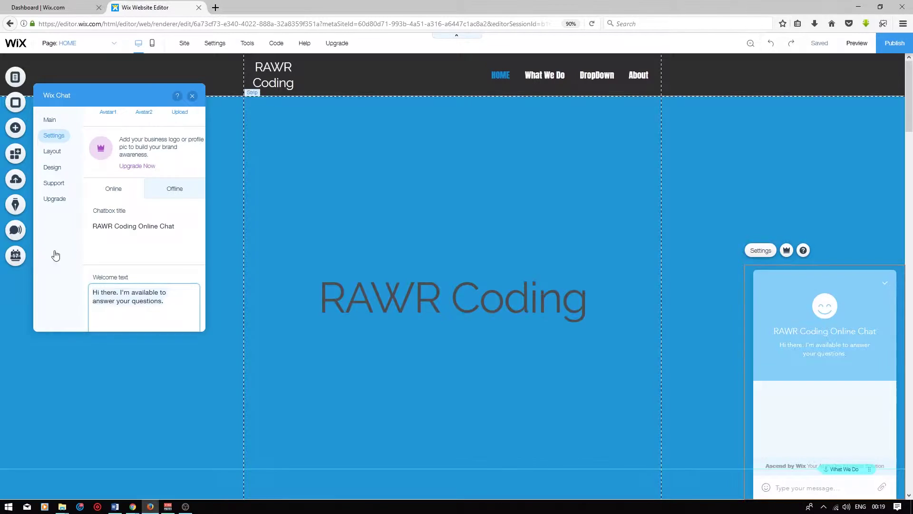
click(174, 188)
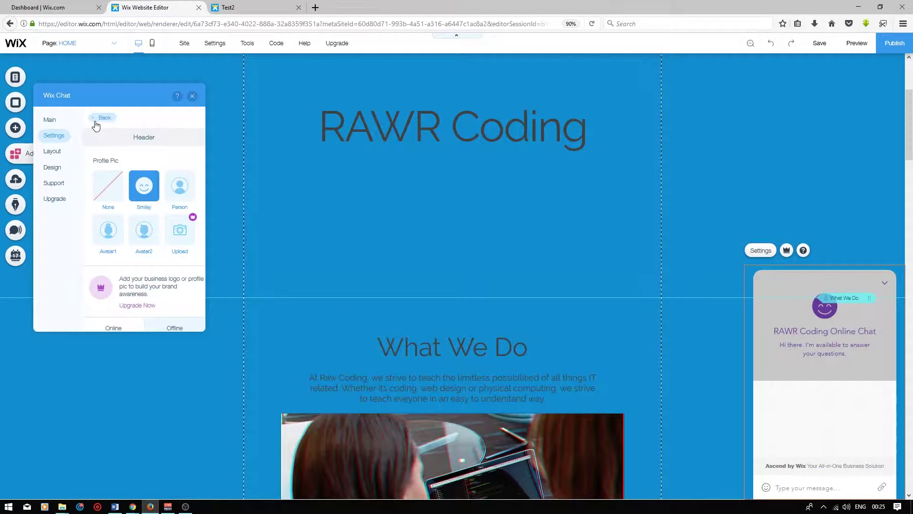
Make the lead capture form collect email, name and phone, and show it while online.
click(97, 120)
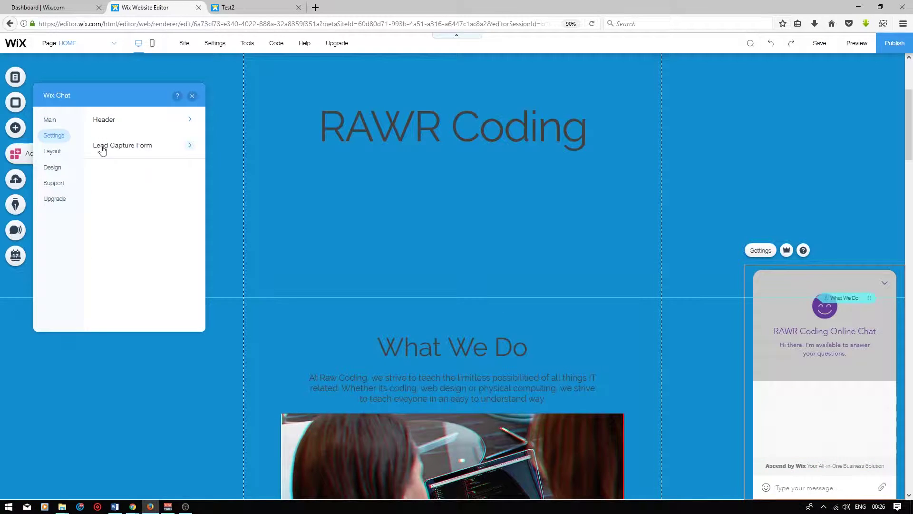
click(130, 151)
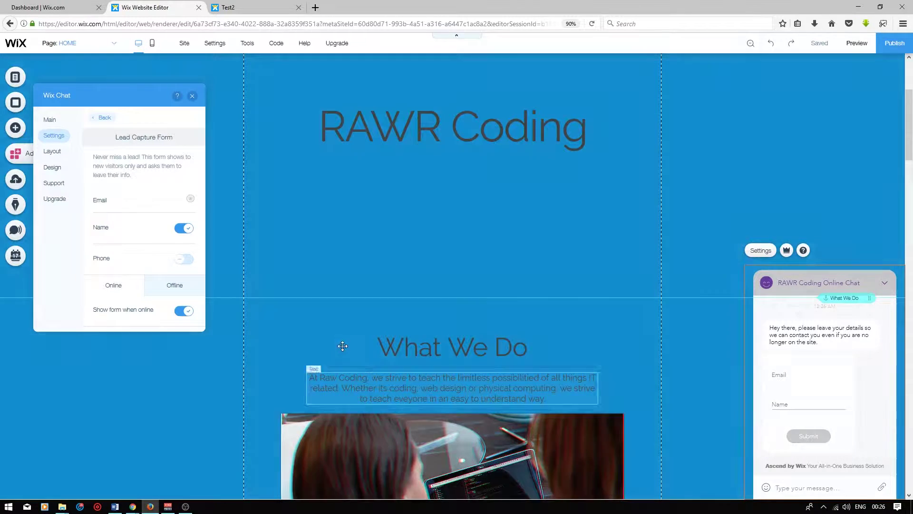
click(183, 259)
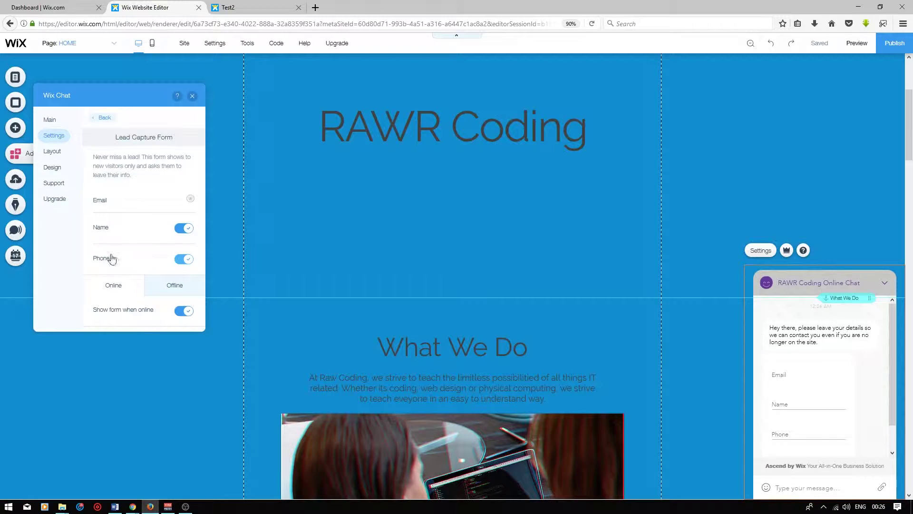
scroll(119, 204, down, 3)
scroll(119, 204, down, 1)
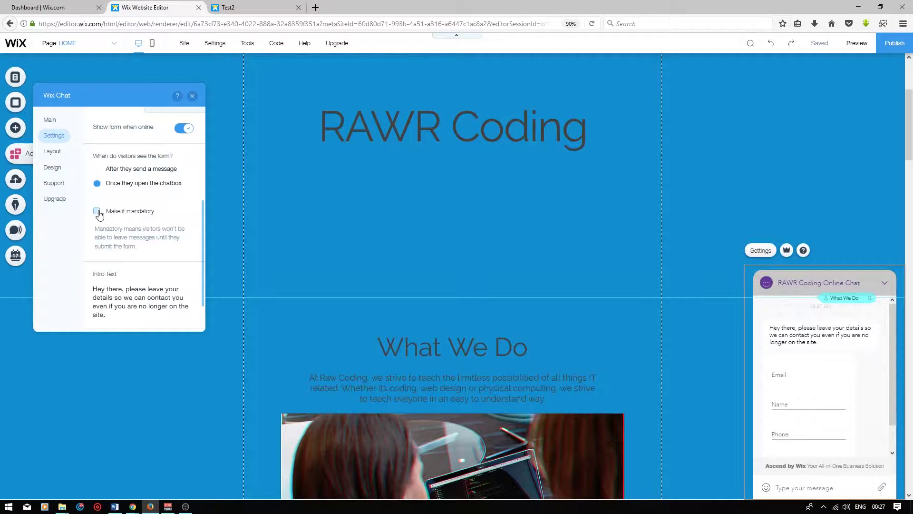
click(98, 212)
scroll(119, 252, down, 1)
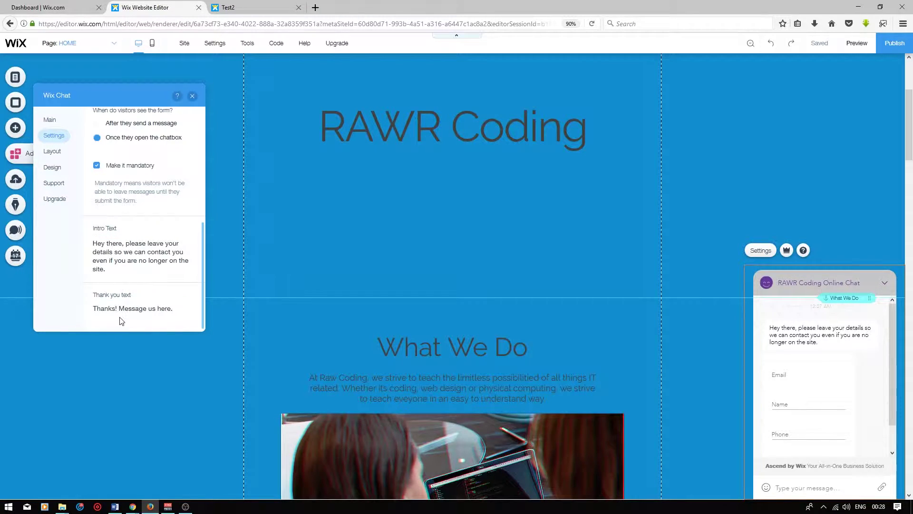
scroll(125, 300, up, 5)
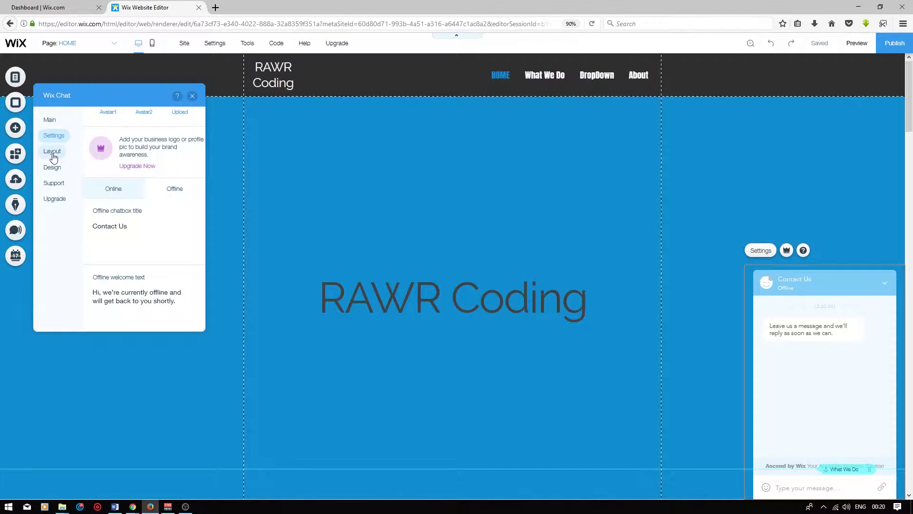
Keep the Bar chat layout at bottom right after trying the bubble layout and bottom left.
click(53, 153)
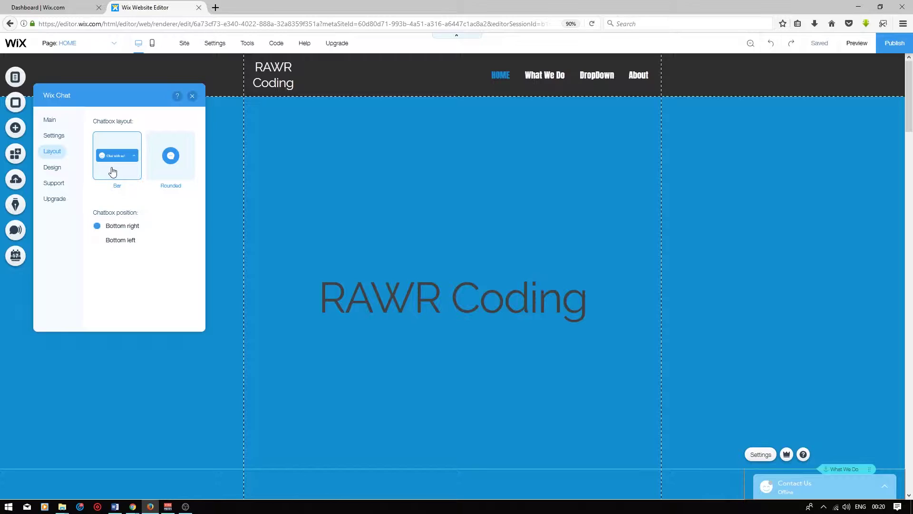
click(169, 164)
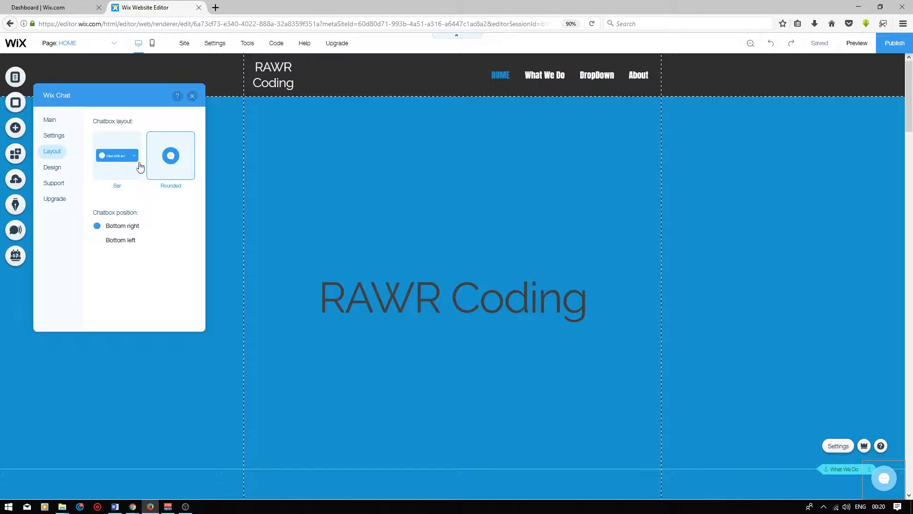
click(131, 168)
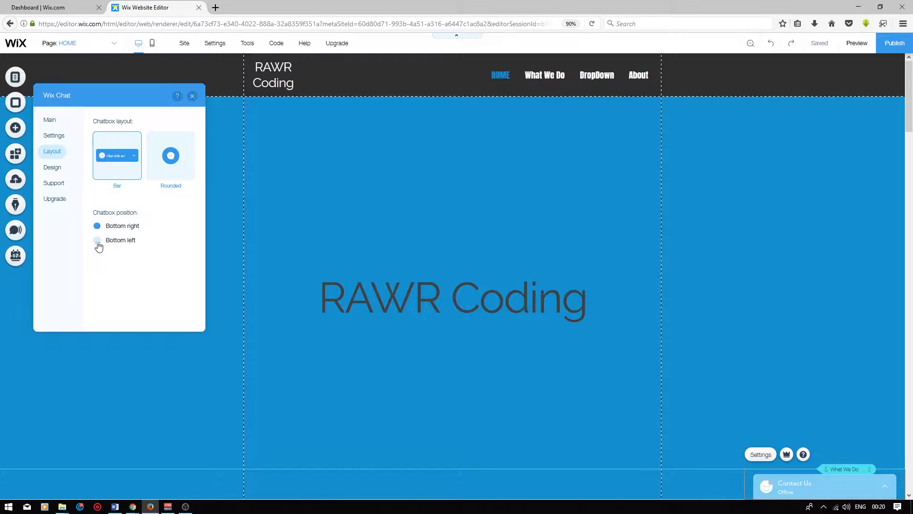
click(97, 242)
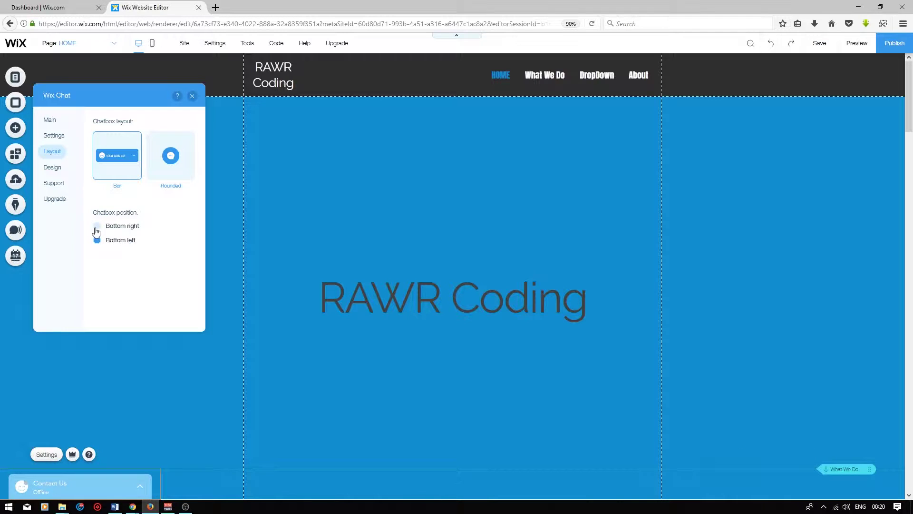
click(96, 228)
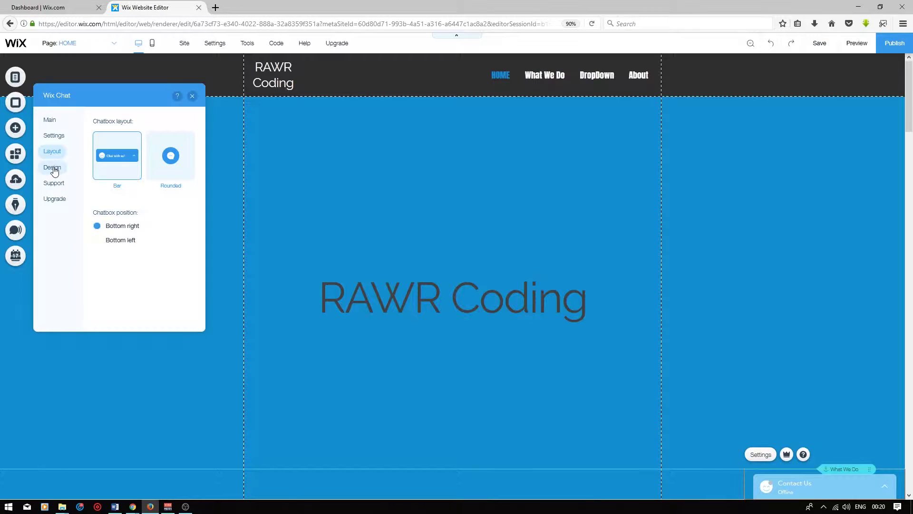
Set the chat header text purple, message text black and background grey.
click(53, 168)
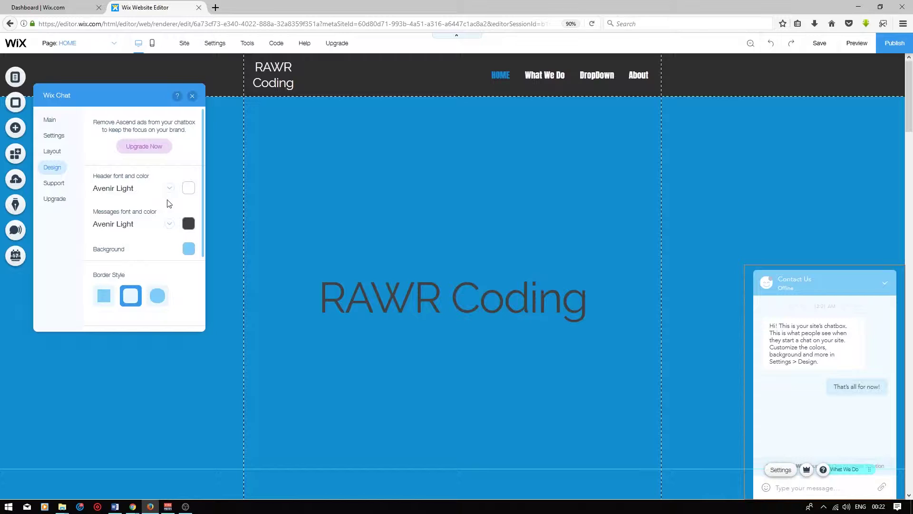
click(189, 188)
click(260, 247)
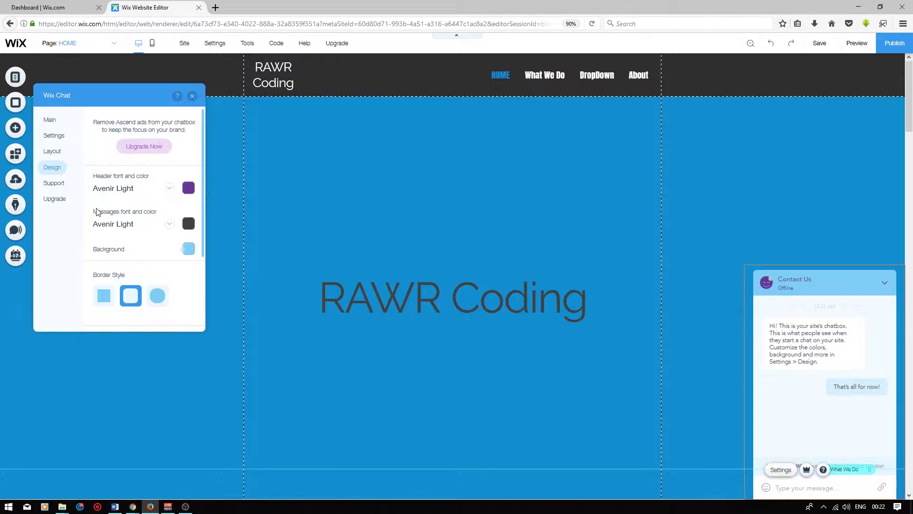
click(188, 224)
click(188, 248)
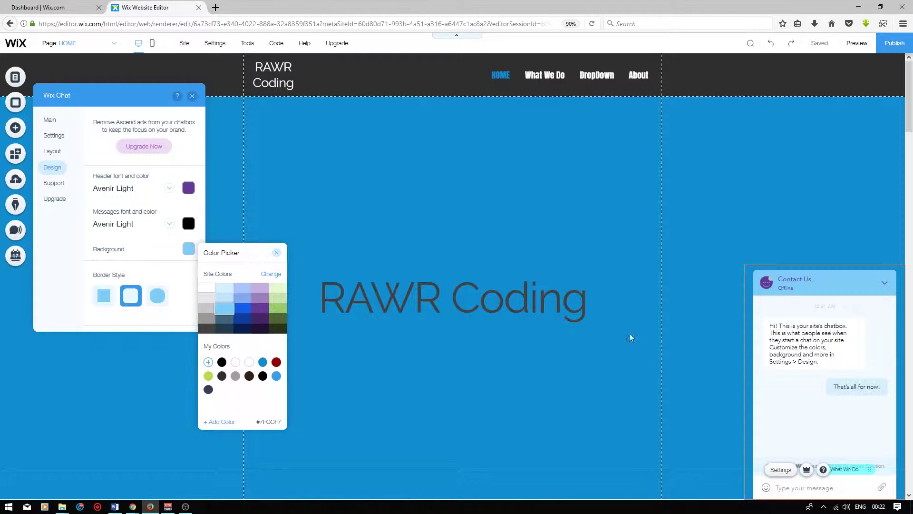
click(207, 319)
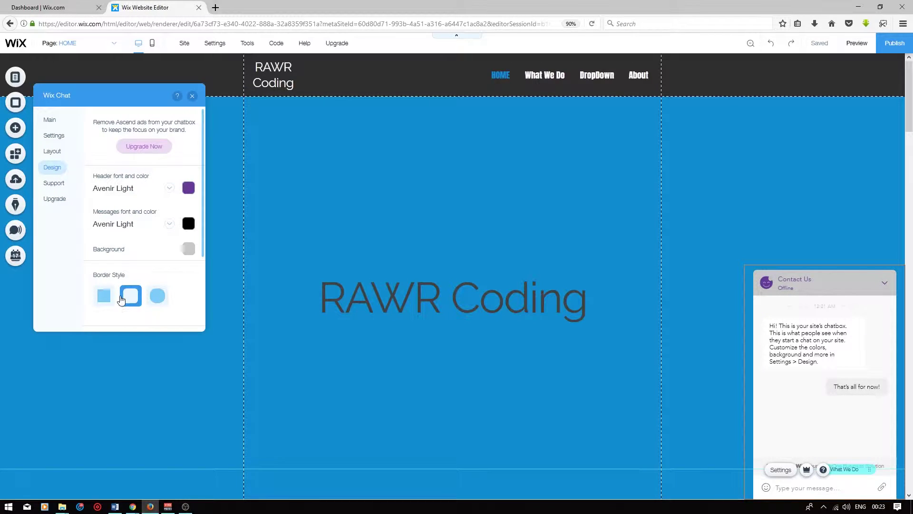
Give the chat box a fully round border and a small-dots background pattern.
click(105, 297)
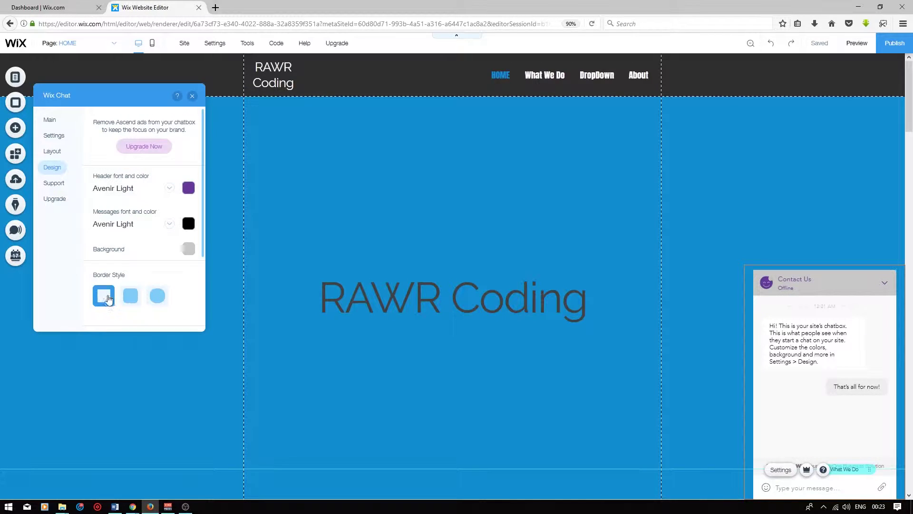
click(158, 299)
scroll(158, 295, down, 3)
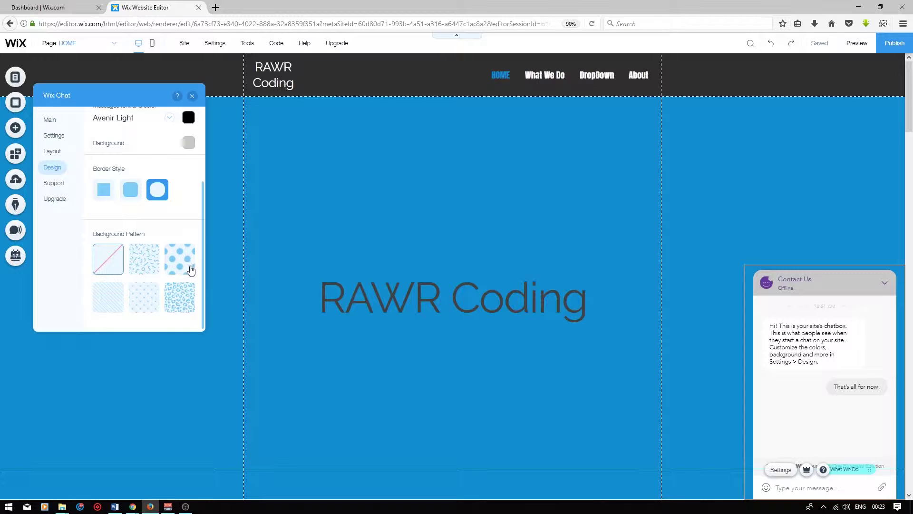
click(156, 262)
click(176, 265)
click(182, 316)
click(148, 306)
click(57, 183)
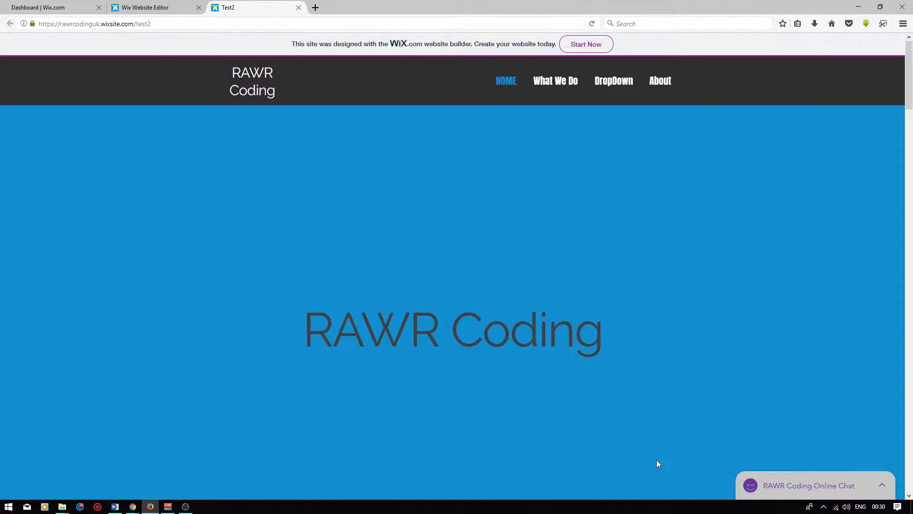
On the live Test2 site, submit the chat's lead form with the visitor's name, email and phone.
click(802, 493)
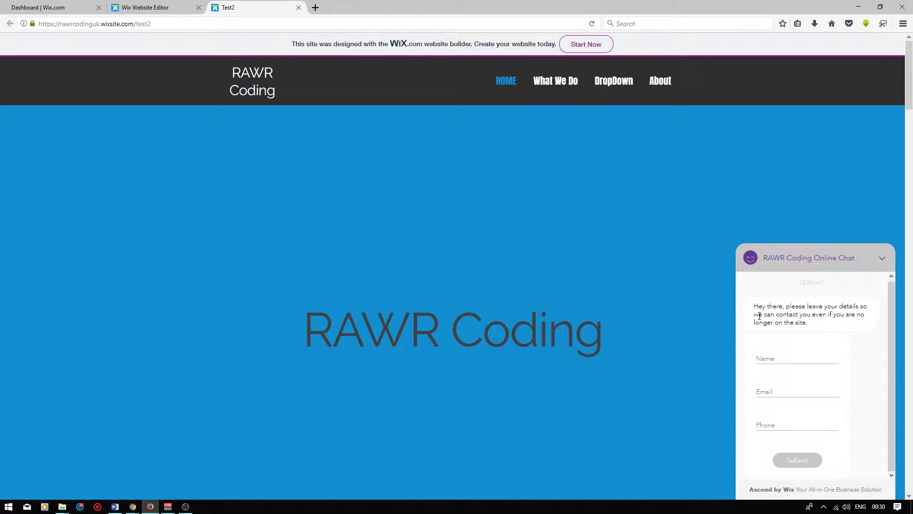
click(769, 359)
key(Tab)
key(Tab)
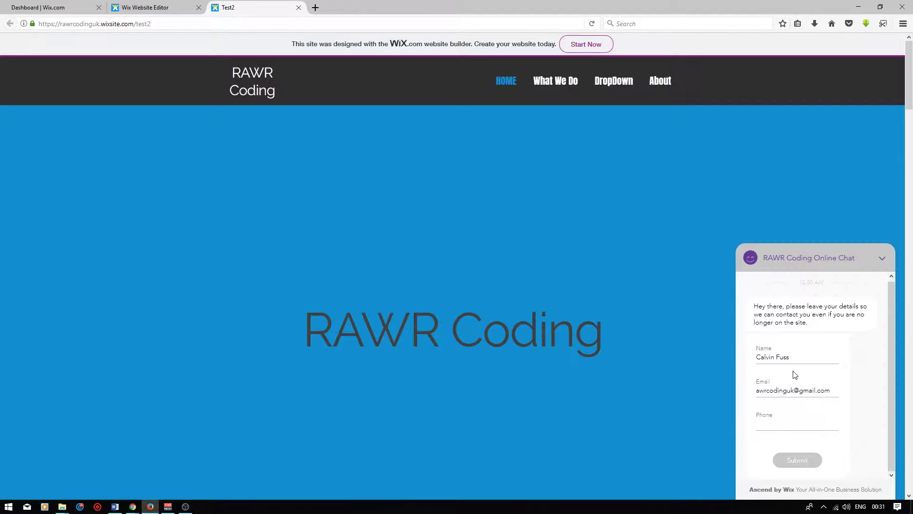
click(809, 461)
Send the chat message 'Hello Please help'.
click(793, 486)
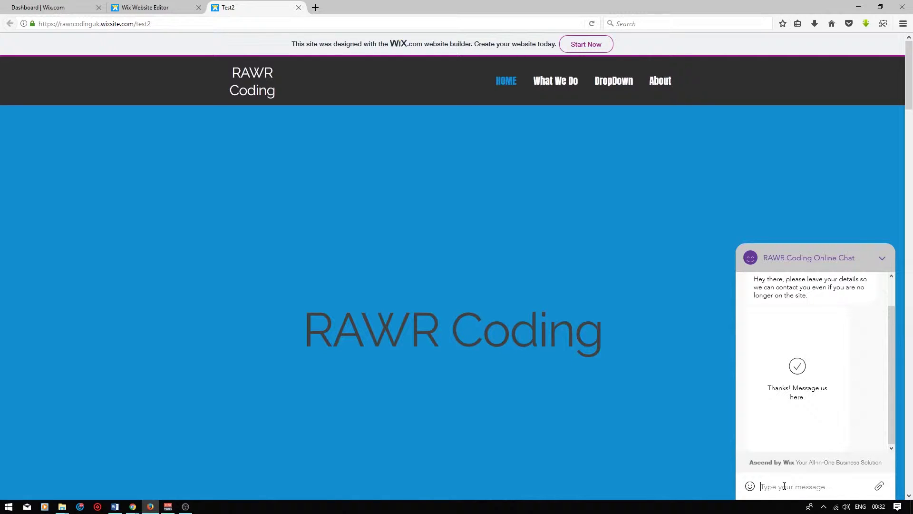
text(Hello Please jel)
key(BackSpace)
key(BackSpace)
key(BackSpace)
text(help)
key(Return)
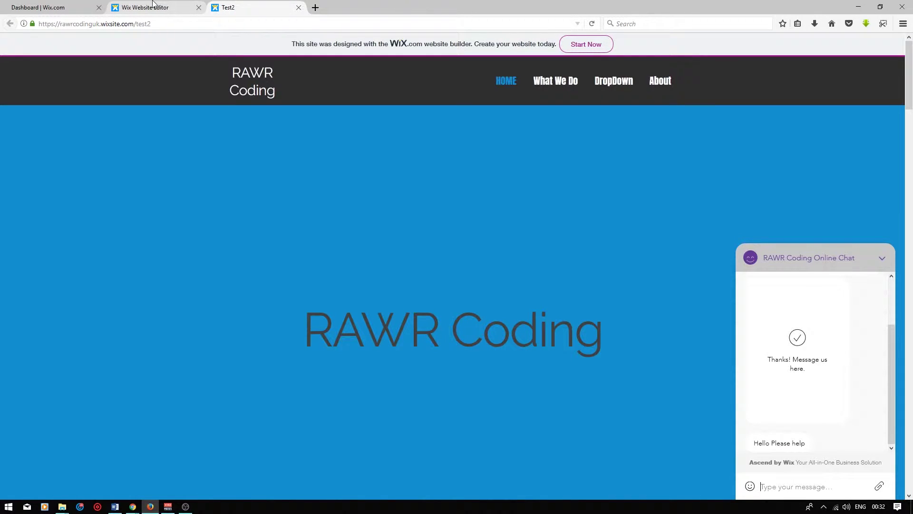
Reply 'Hello how can I help?' from the Wix Inbox and check it on the live Test2 site.
click(153, 6)
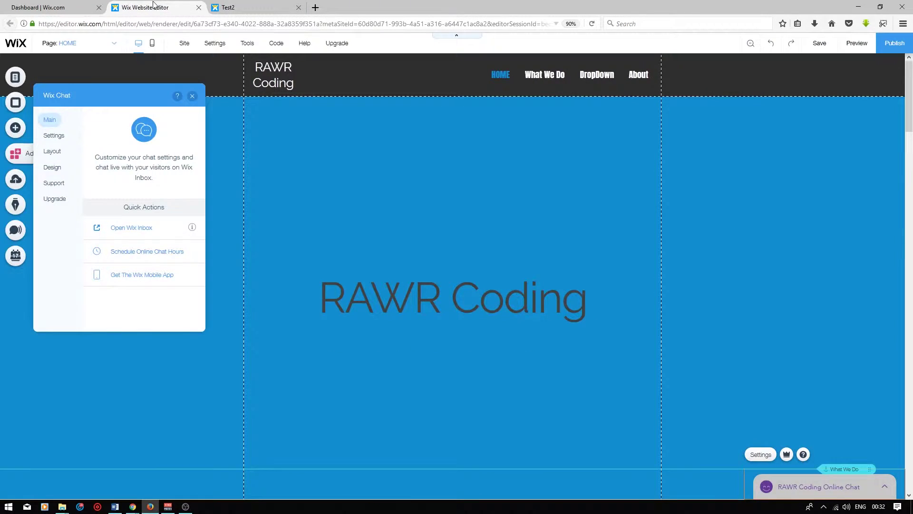
click(136, 229)
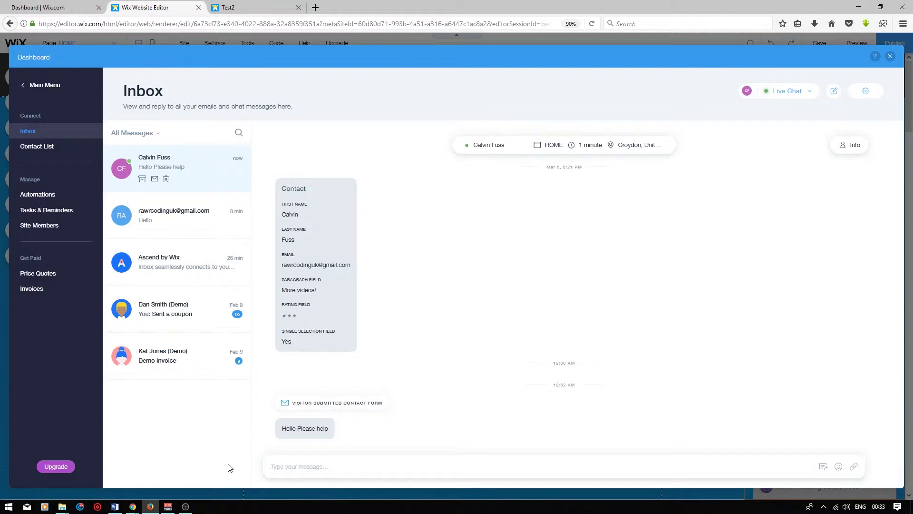
text(Hello how can I help?)
key(Return)
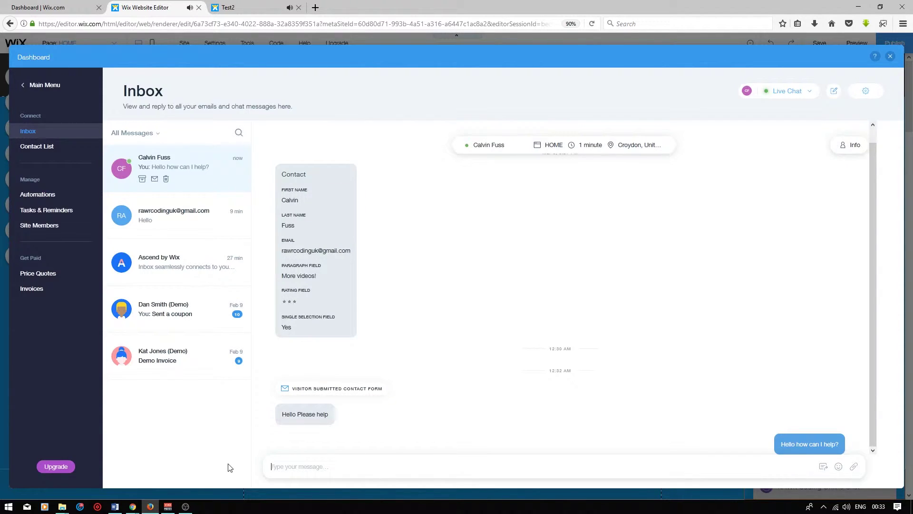
click(255, 11)
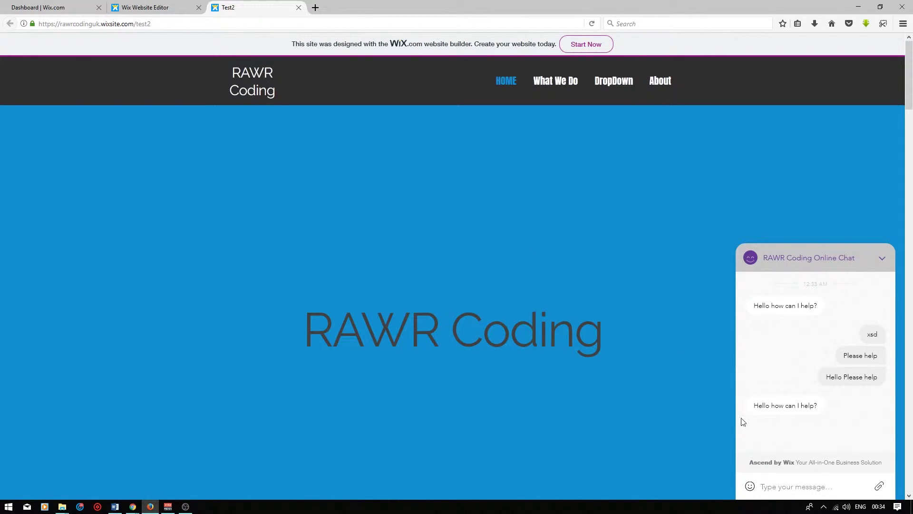